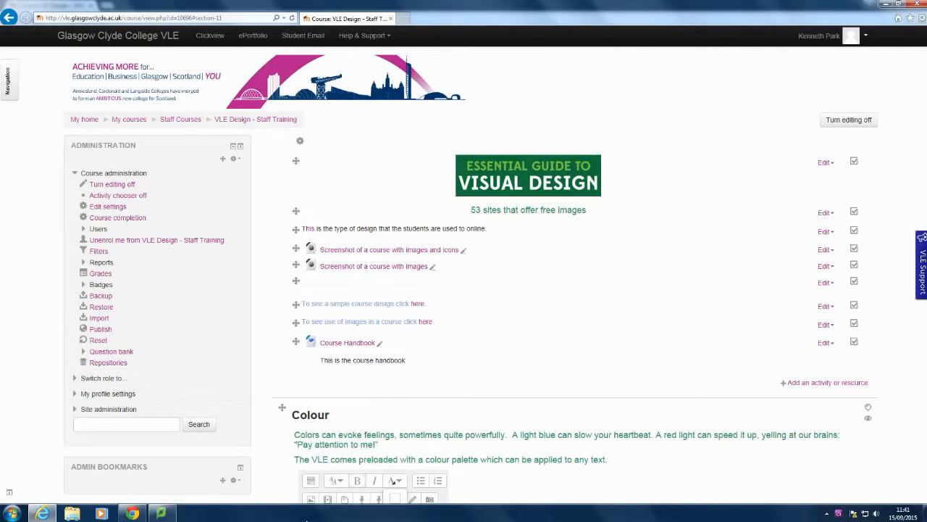
Add a new Assignment activity to the course's Assignments section
left_click(849, 129)
left_click_drag(924, 92, 923, 469)
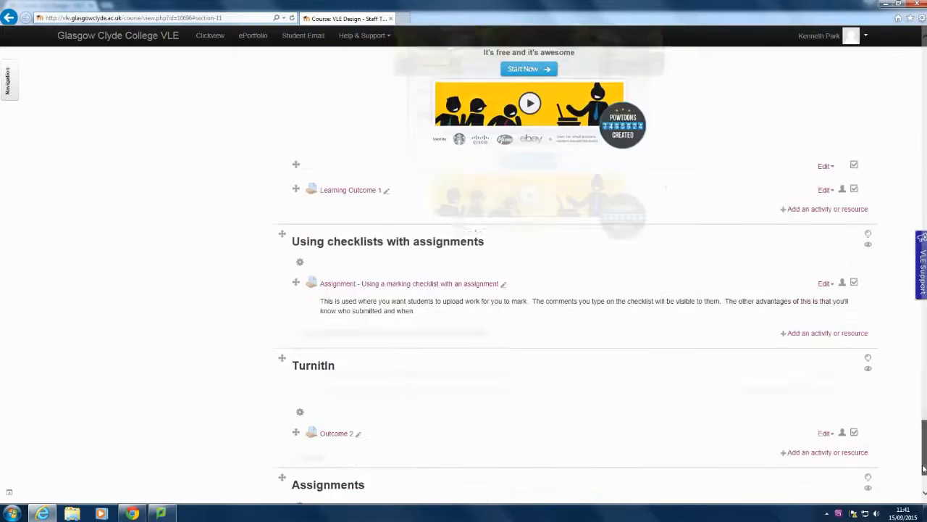
left_click(328, 402)
left_click(810, 425)
left_click(810, 424)
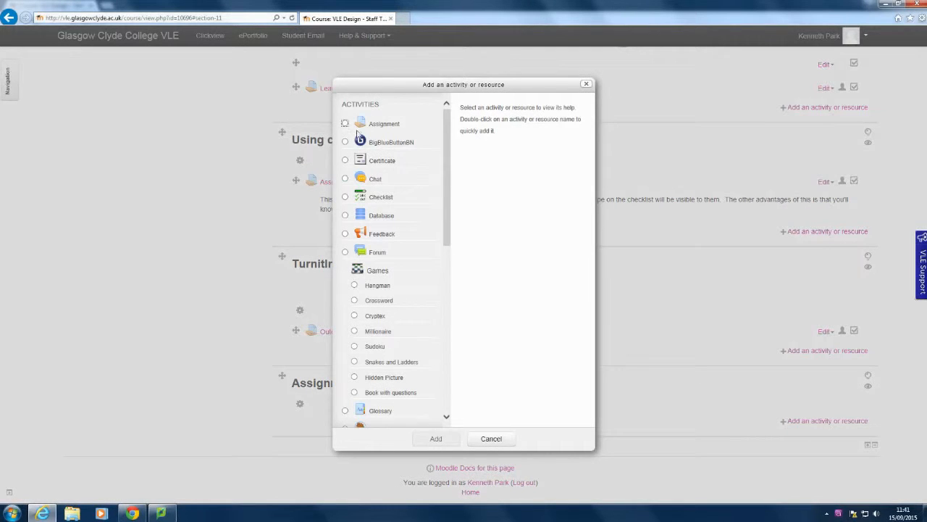
left_click(346, 124)
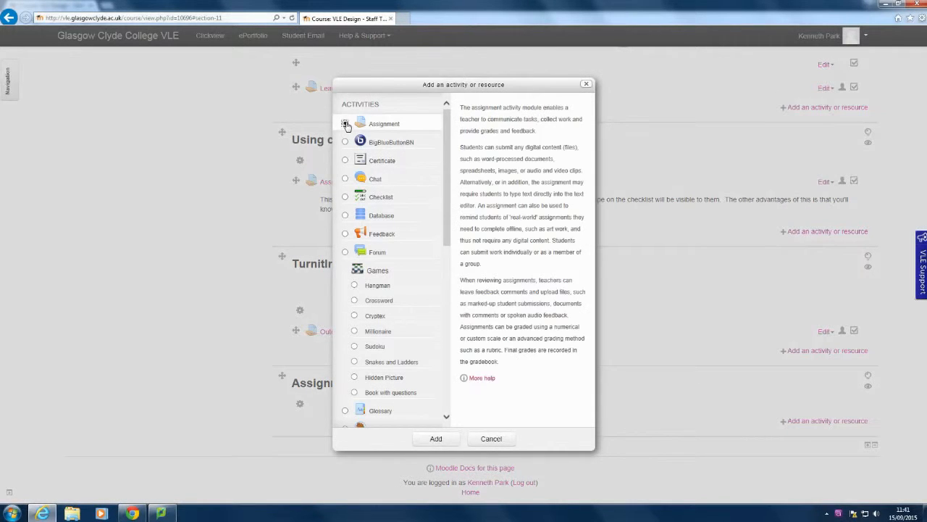
left_click(510, 175)
key("ctrl")
key("ctrl")
left_click(436, 439)
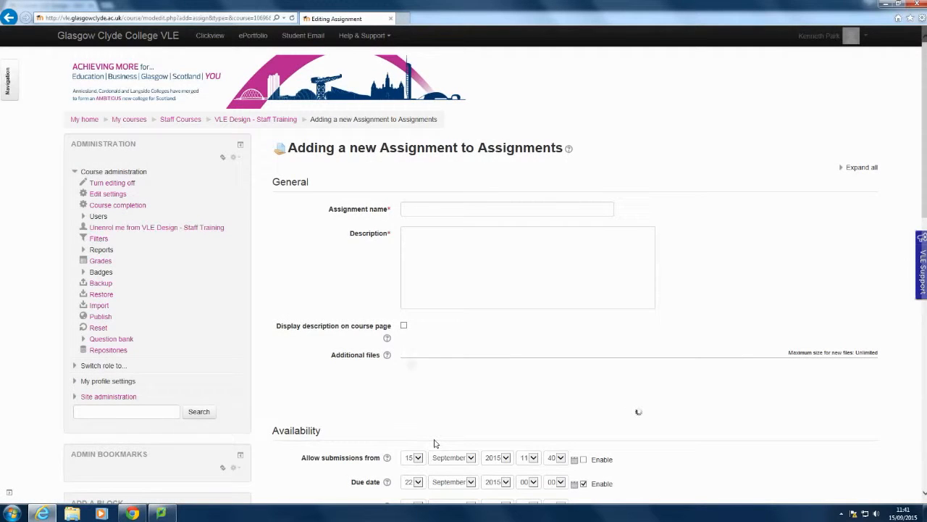
Name the assignment "Learning Outcome" and give it the description "Please upload outcome 1 here."
left_click(421, 209)
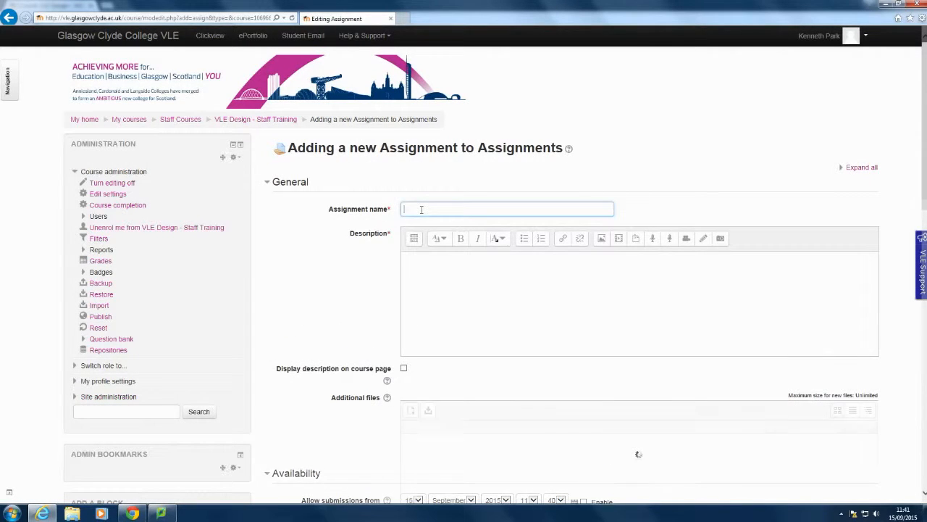
type("Learn")
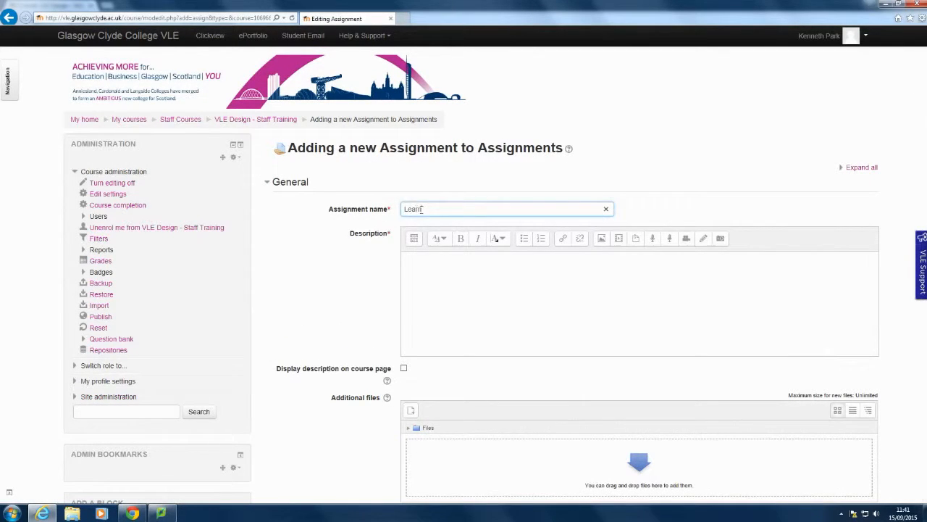
type("ing Outcome")
key("alt")
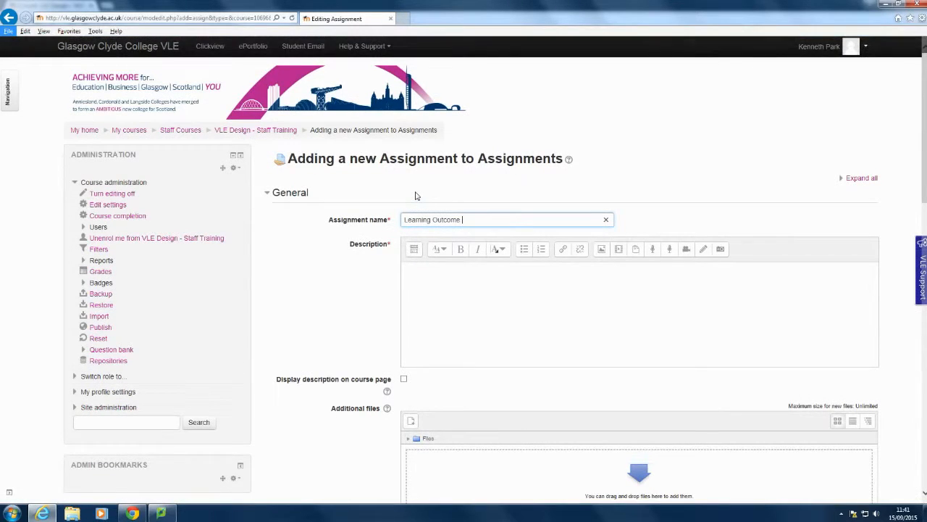
key("alt")
left_click(425, 275)
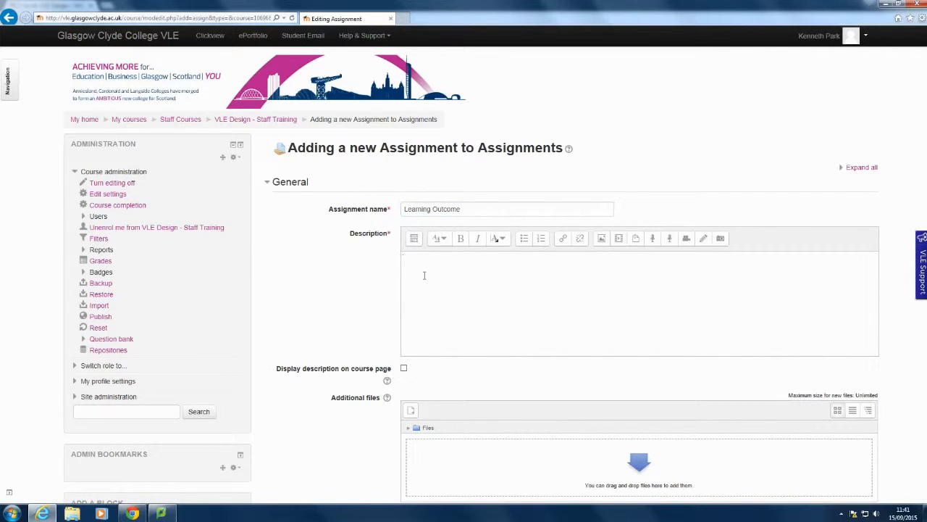
type("Please upload outcome 1 here.")
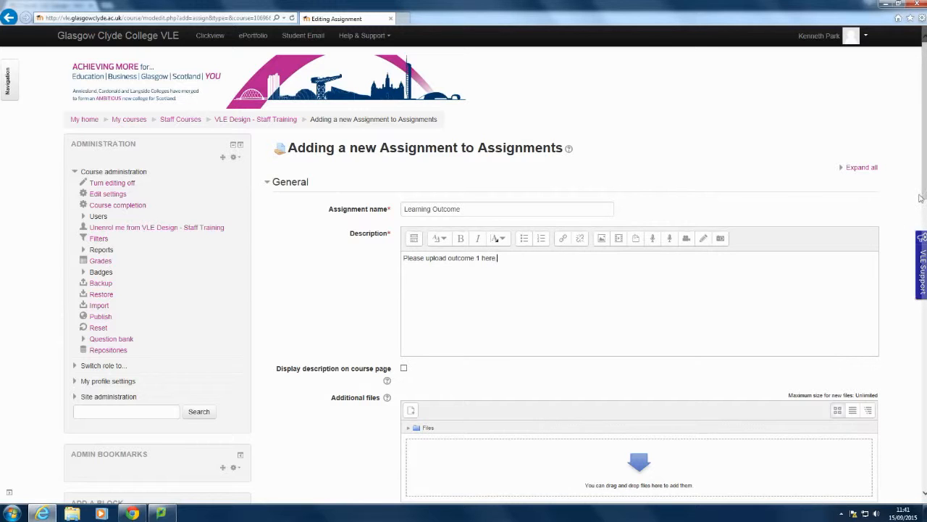
Examine the assignment's additional files area and its availability dates for allowing submissions, due date and cut-off
scroll(848, 231, "down", 5)
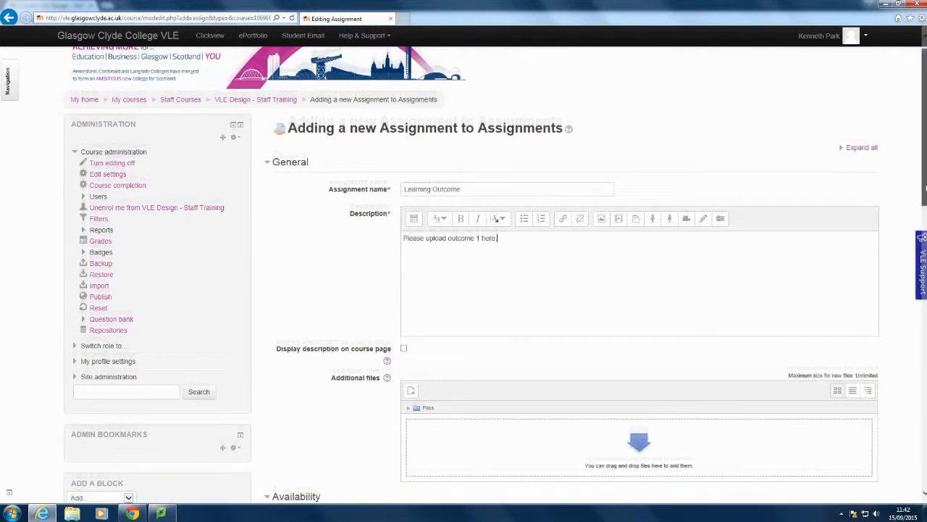
left_click(360, 241)
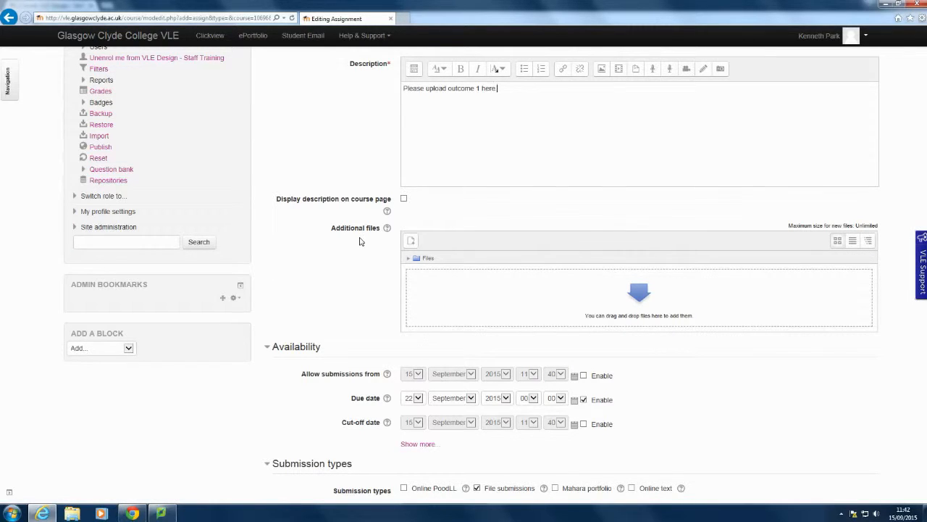
mouse_move(924, 129)
left_mouse_down()
mouse_move(909, 347)
mouse_move(926, 132)
left_mouse_up()
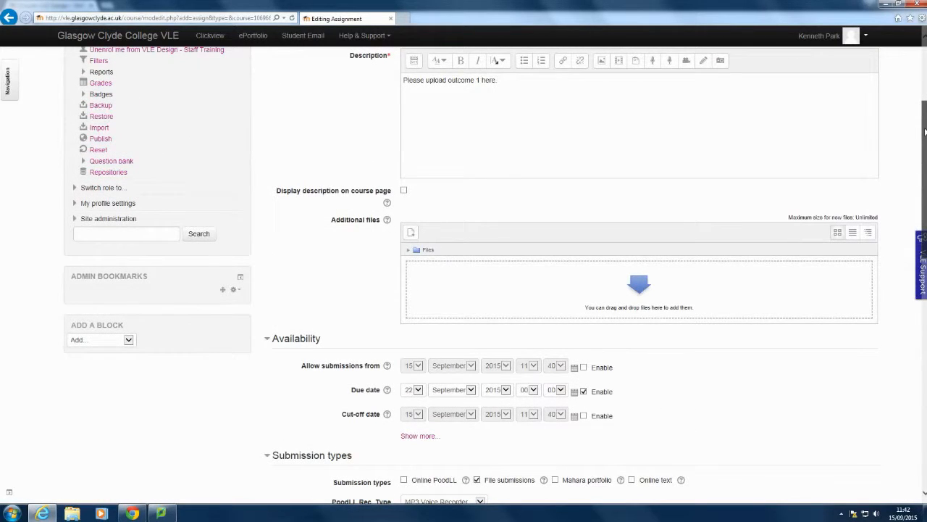
left_click_drag(926, 132, 925, 172)
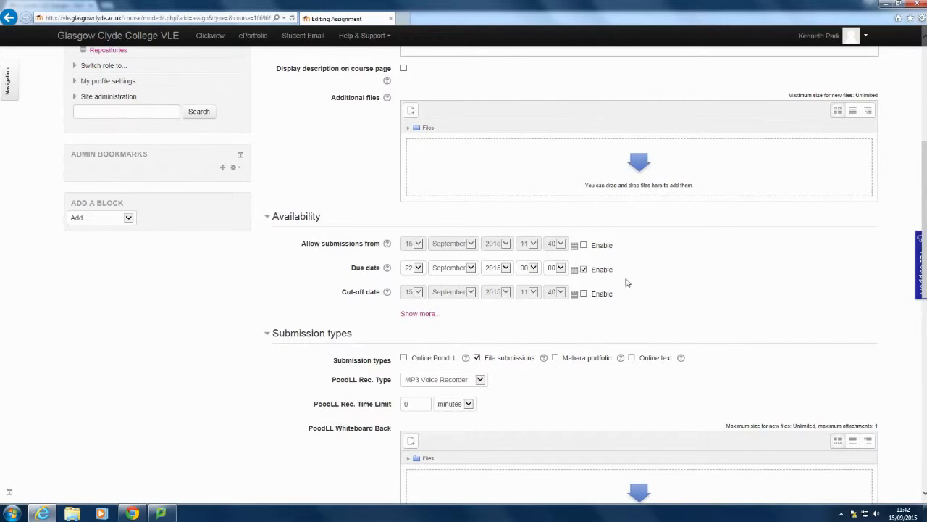
left_click(288, 223)
key("ctrl")
key("ctrl")
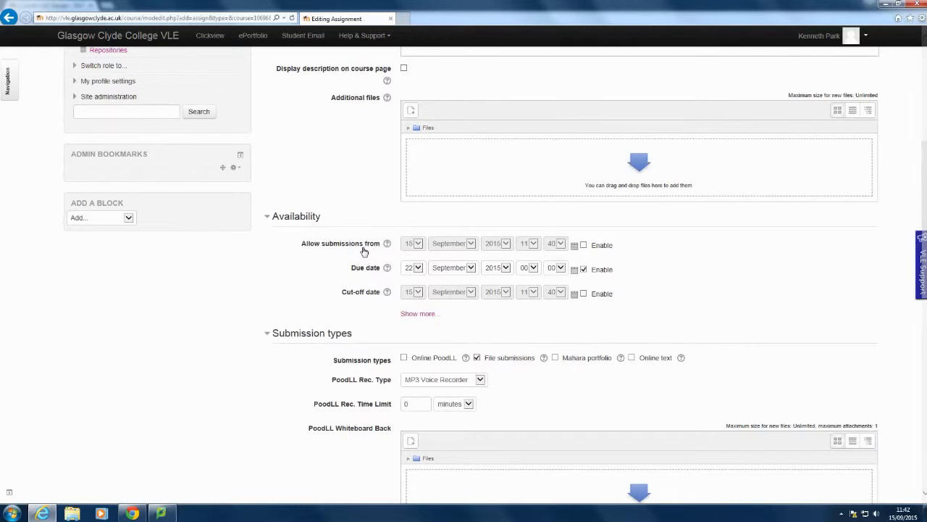
key("ctrl")
key("ctrl")
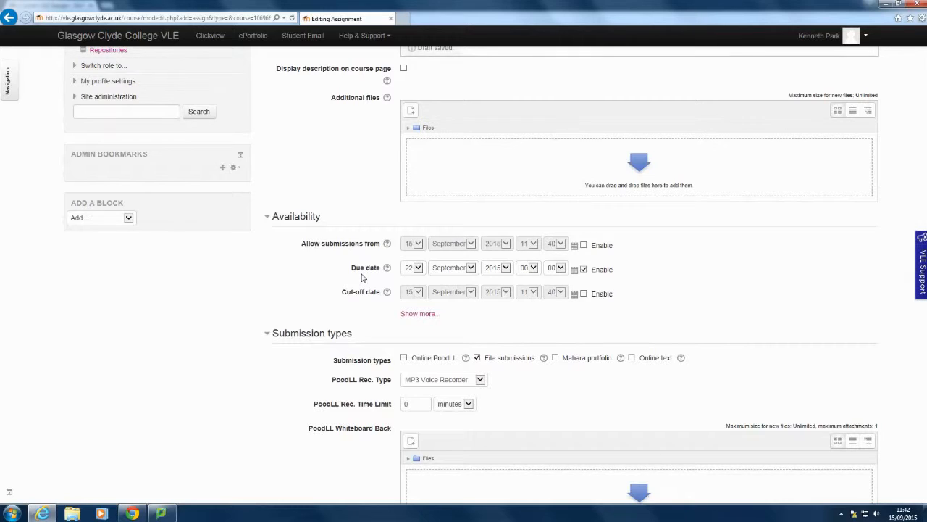
key("ctrl")
key("ctrl")
left_click(584, 245)
left_click(584, 294)
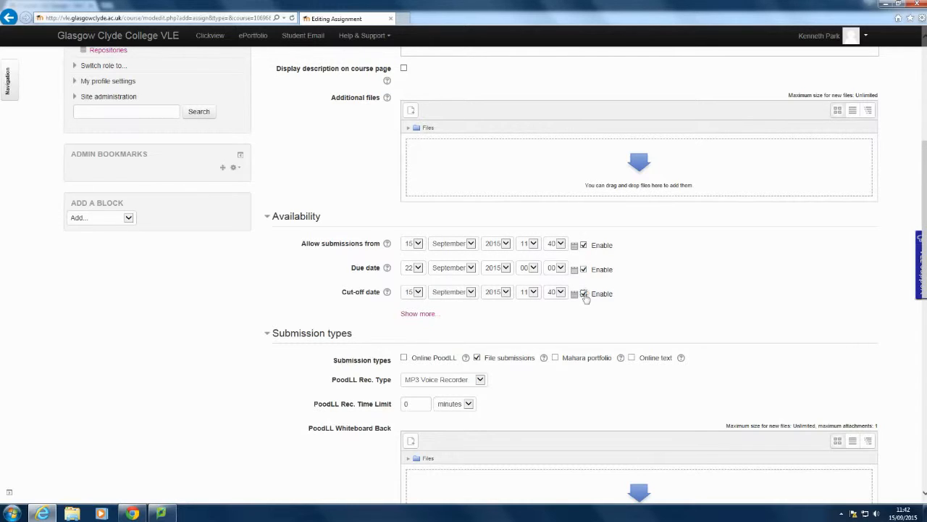
left_click(584, 293)
left_click(584, 245)
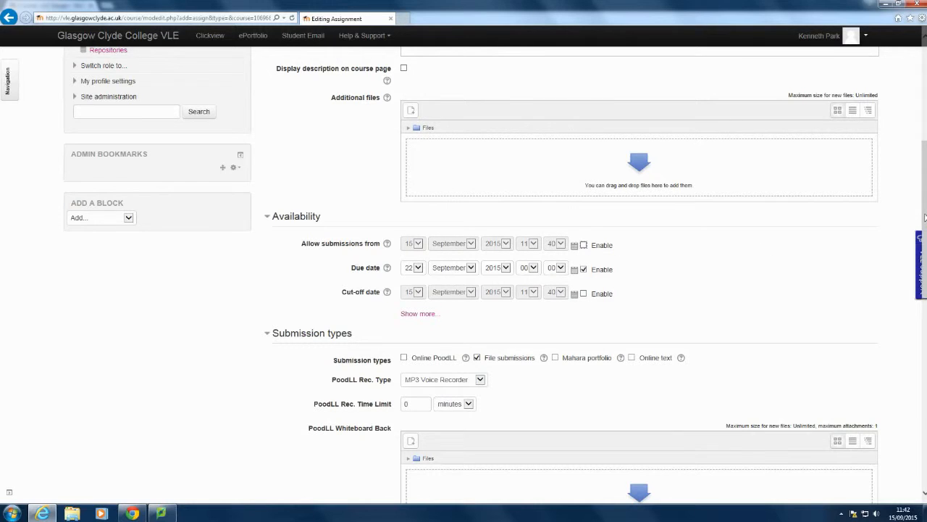
Set the maximum number of uploaded files to 2 and check the choices for the maximum submission size
scroll(926, 217, "down", 1)
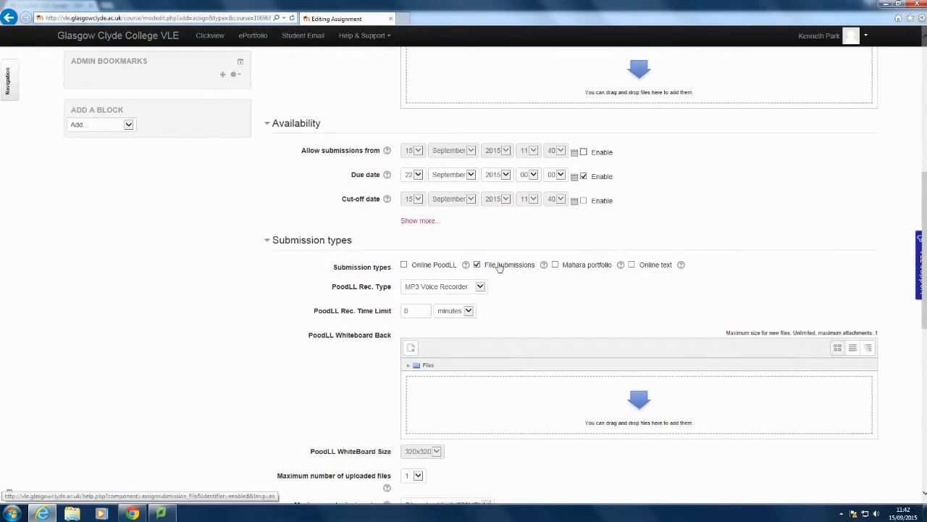
key("ctrl")
key("ctrl")
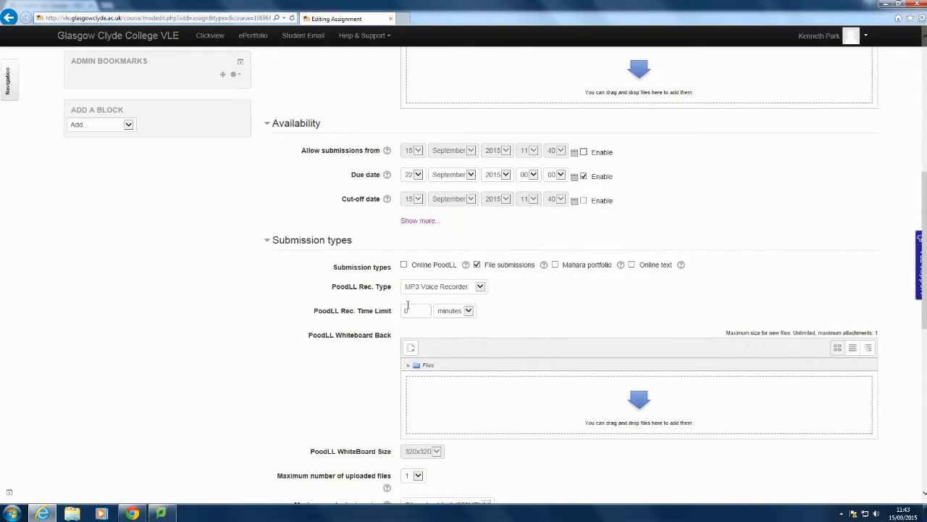
key("ctrl")
left_click_drag(924, 206, 922, 268)
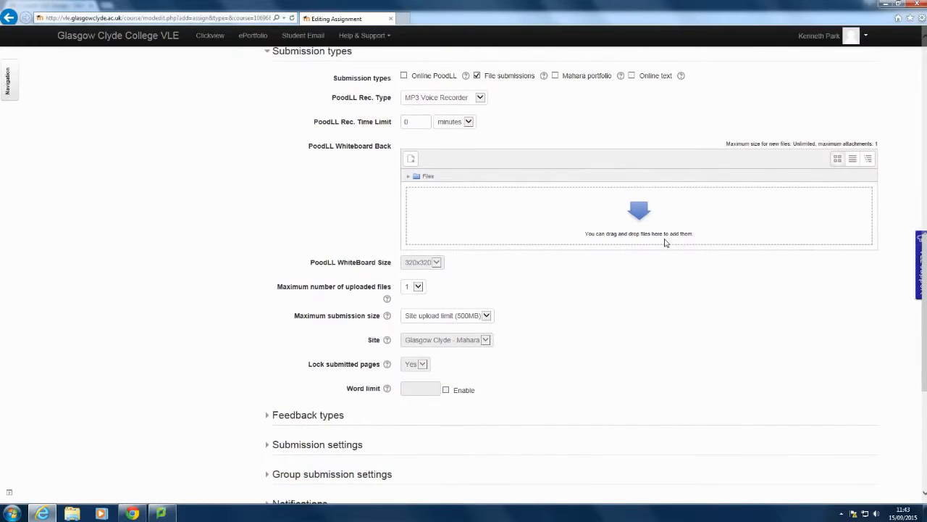
left_click(418, 289)
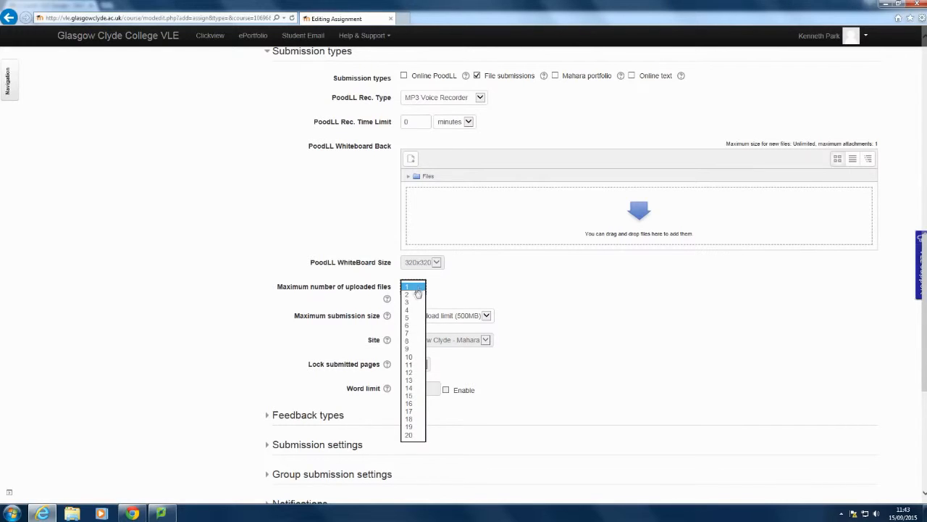
left_click(415, 294)
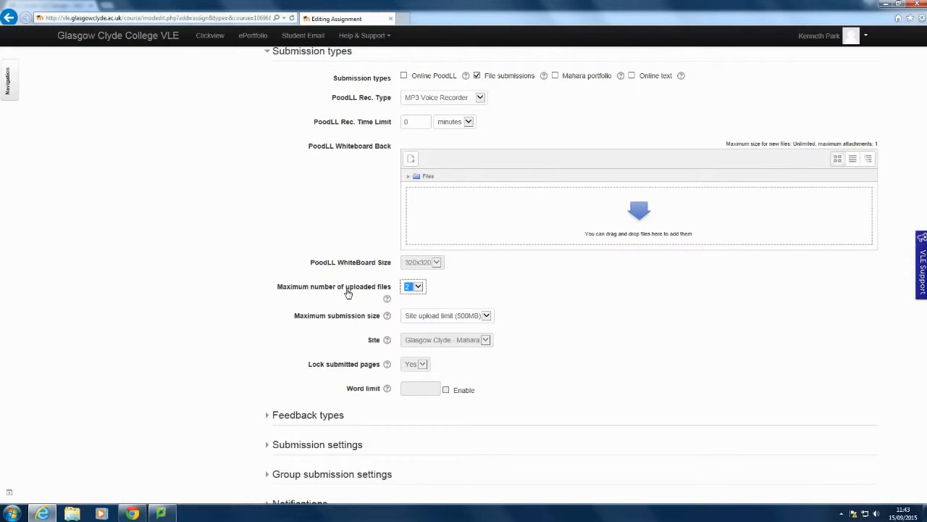
left_click(357, 326)
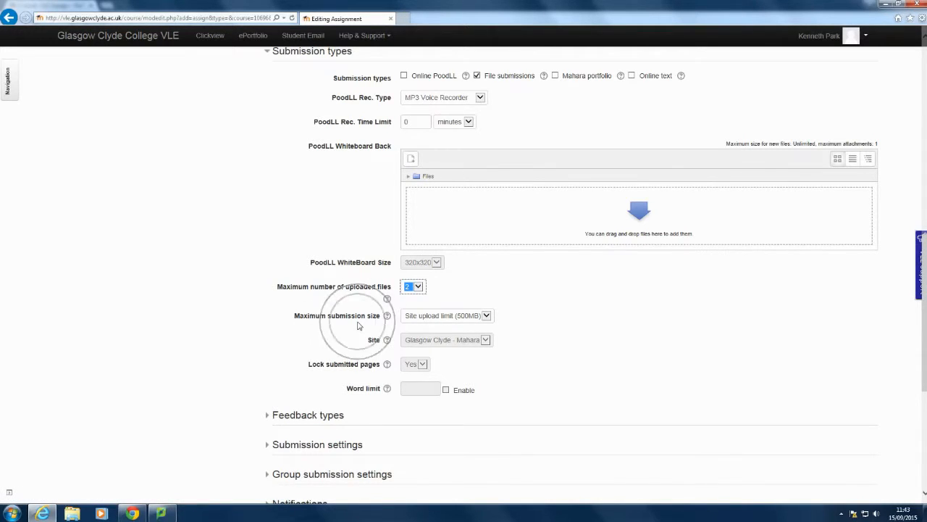
left_click(487, 316)
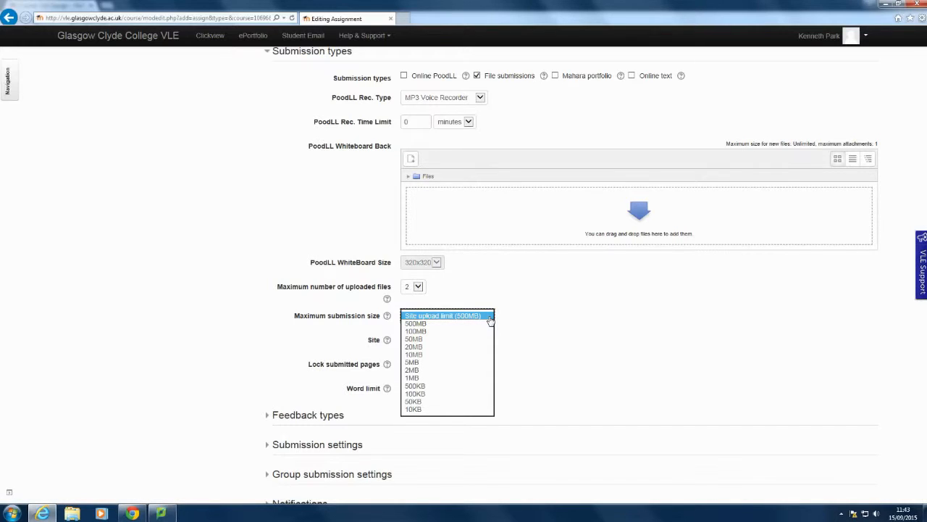
left_click(323, 325)
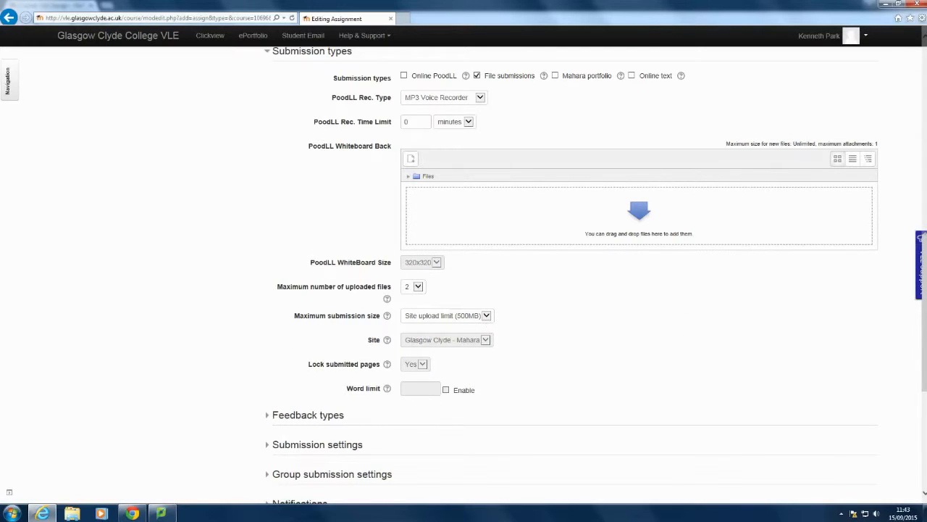
Examine the feedback types, the submission settings and the full set of notification options for the assignment
scroll(924, 310, "down", 2)
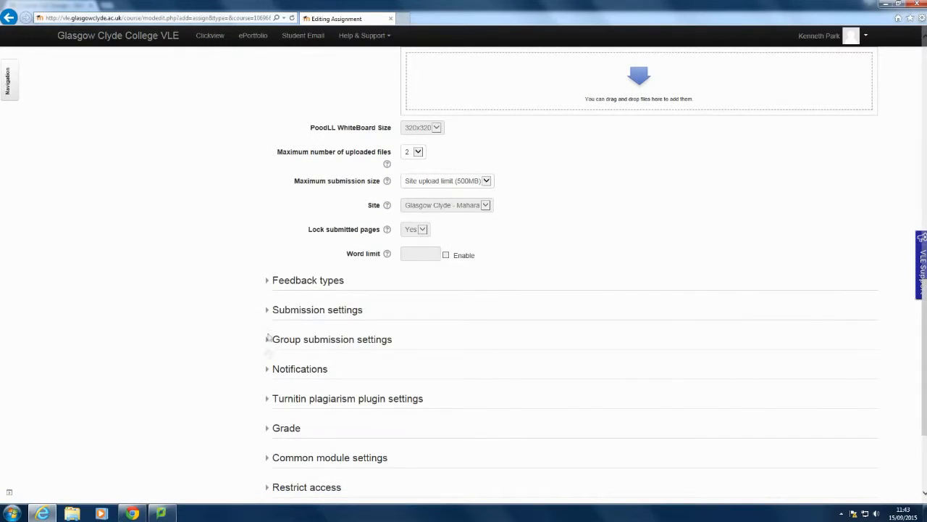
left_click(268, 283)
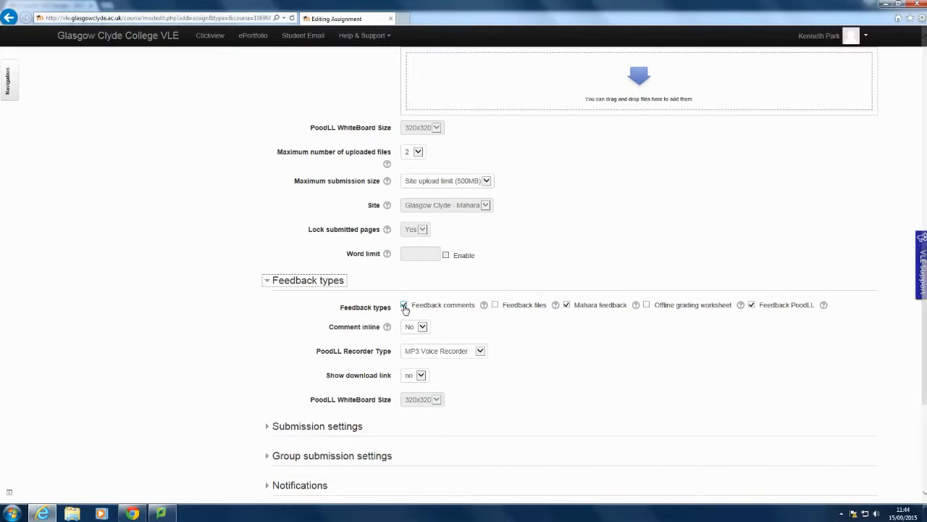
left_click(266, 281)
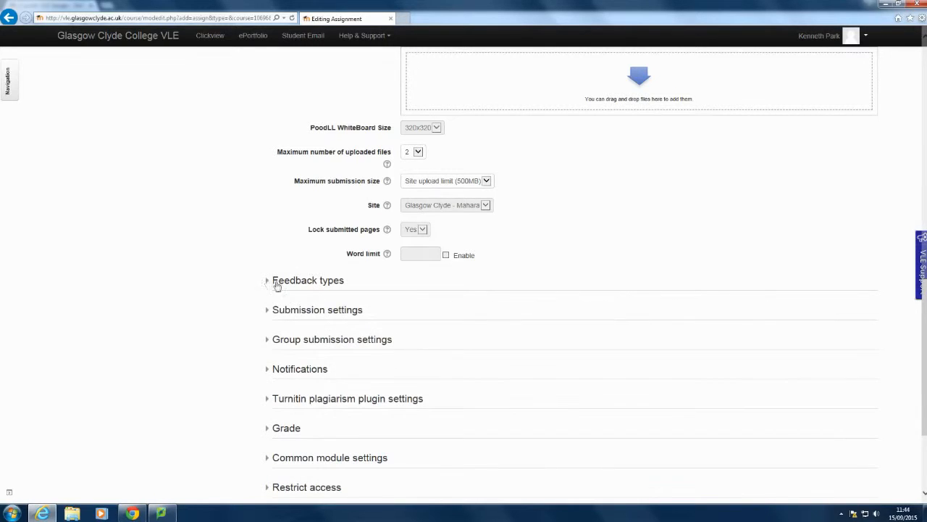
left_click(268, 311)
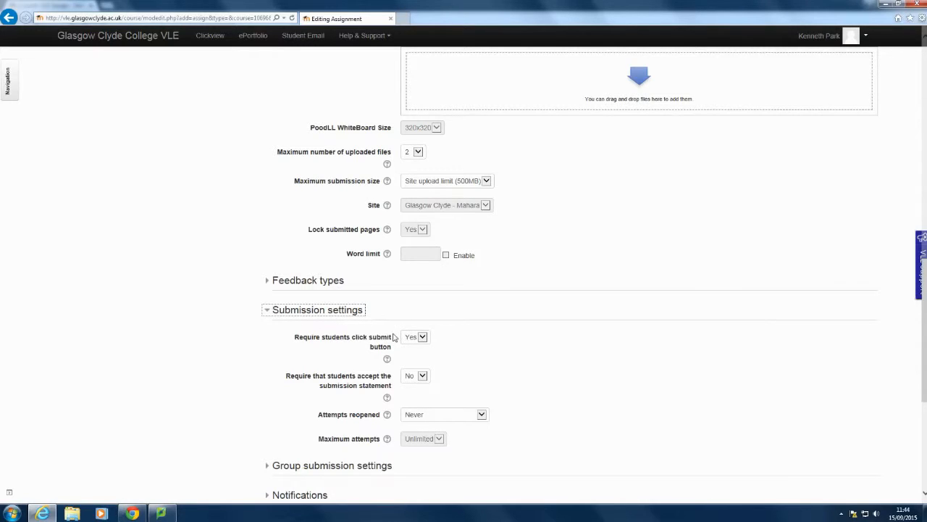
left_click(268, 311)
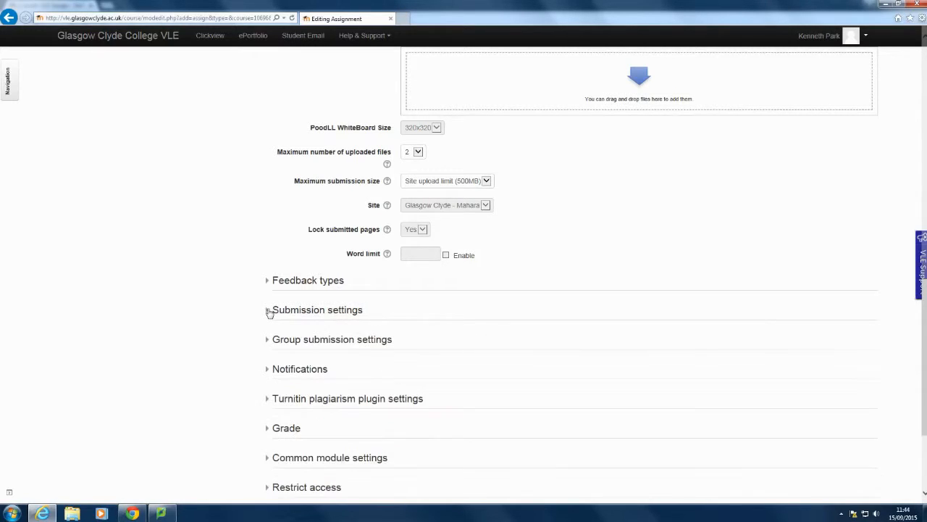
left_click(267, 371)
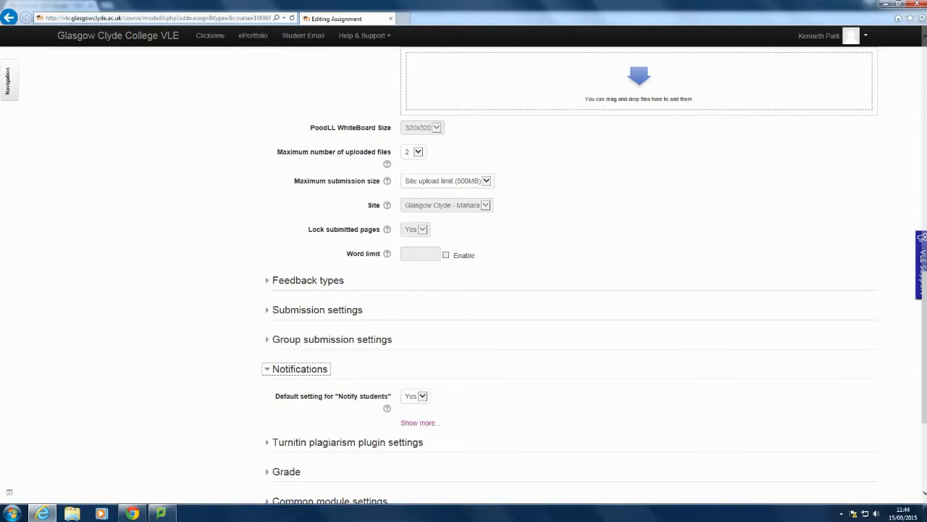
left_click_drag(924, 326, 924, 351)
left_click(420, 327)
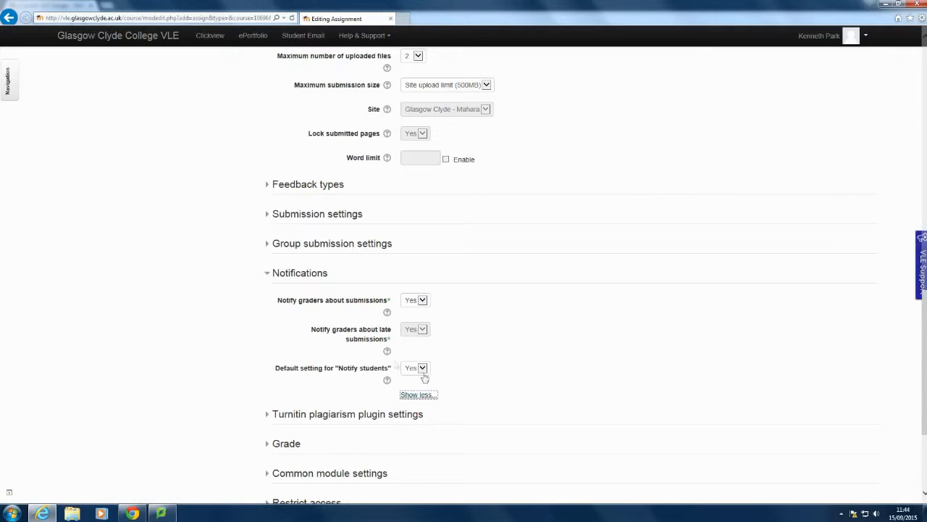
left_click(269, 275)
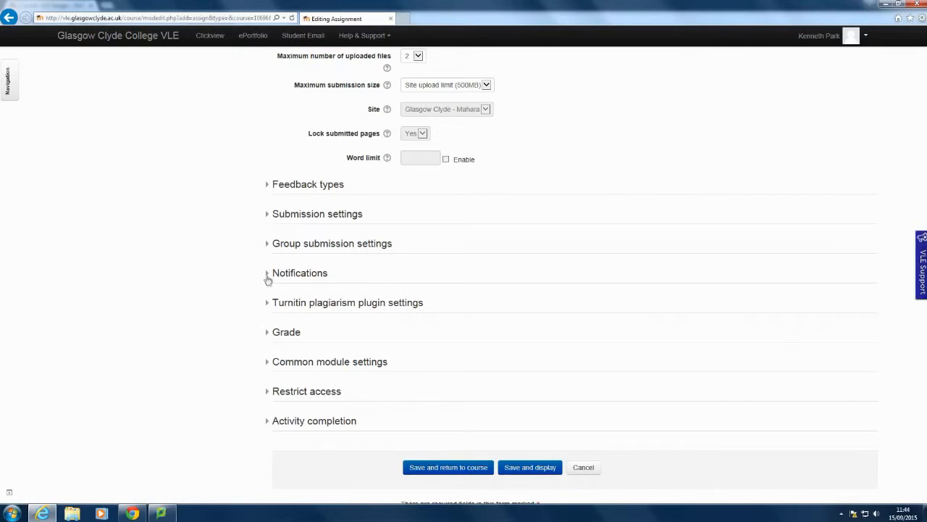
Examine the assignment's Turnitin plagiarism plugin settings, including originality reports, submission timing, source checks and report generation speed
left_click(268, 305)
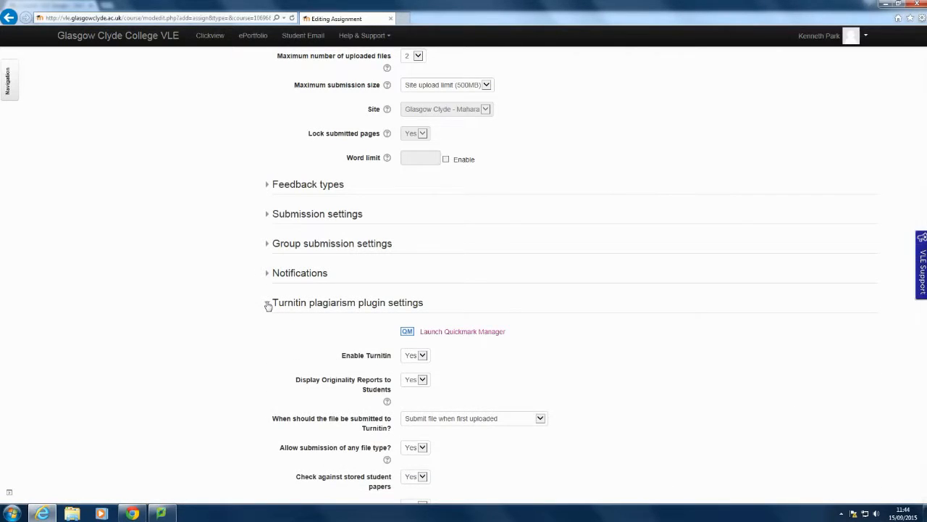
left_click_drag(924, 304, 924, 339)
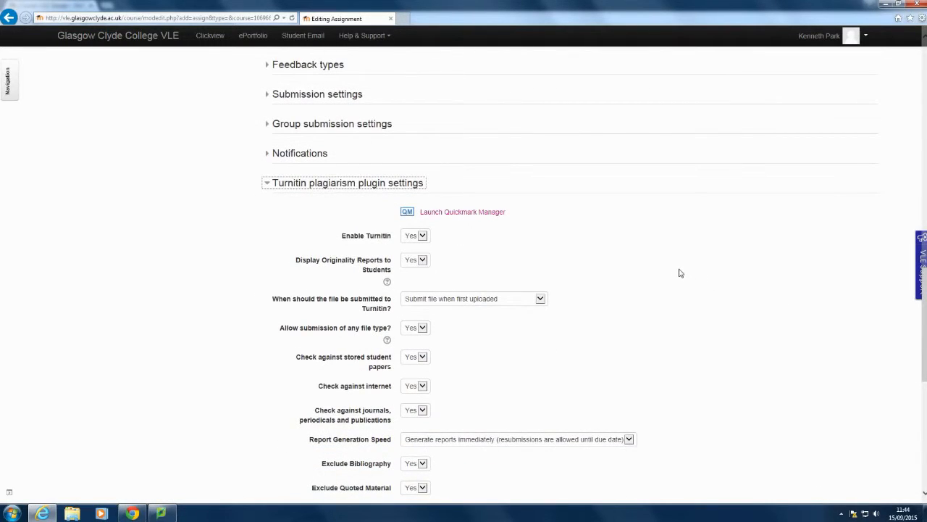
left_click(268, 185)
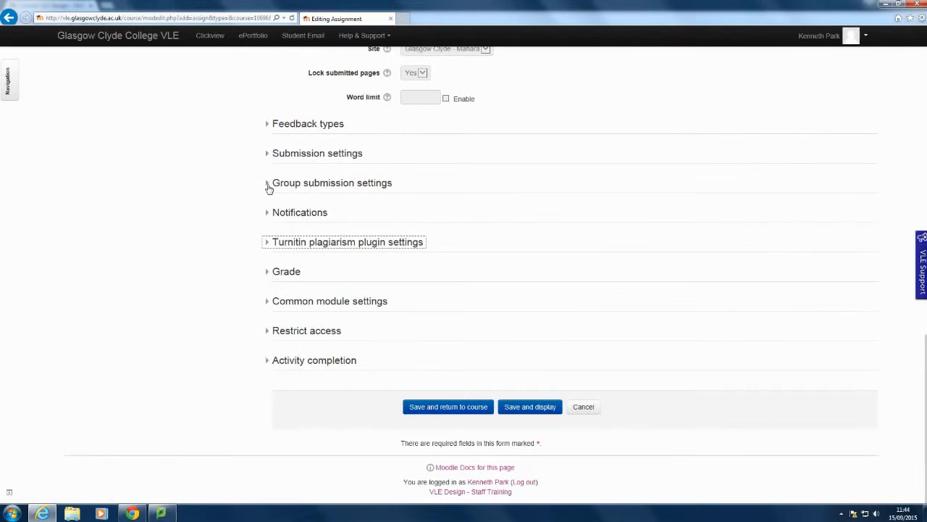
Try the Scale grade type and review its available scales, try None, and return the grade type to Point
left_click(268, 272)
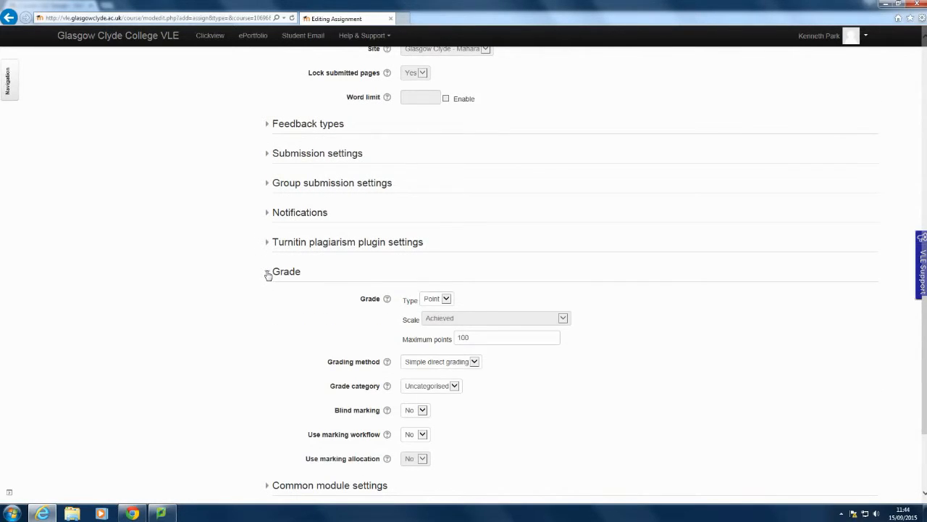
left_click(447, 300)
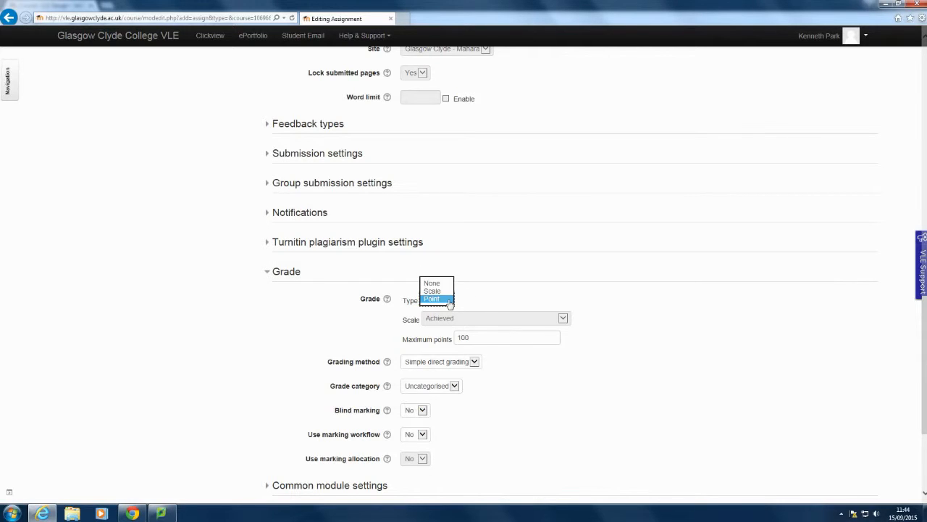
left_click(431, 291)
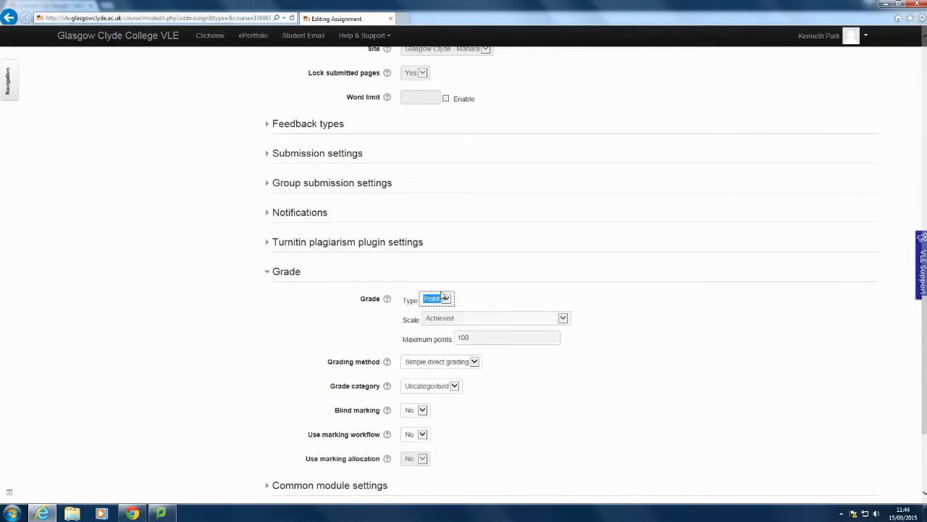
left_click(564, 319)
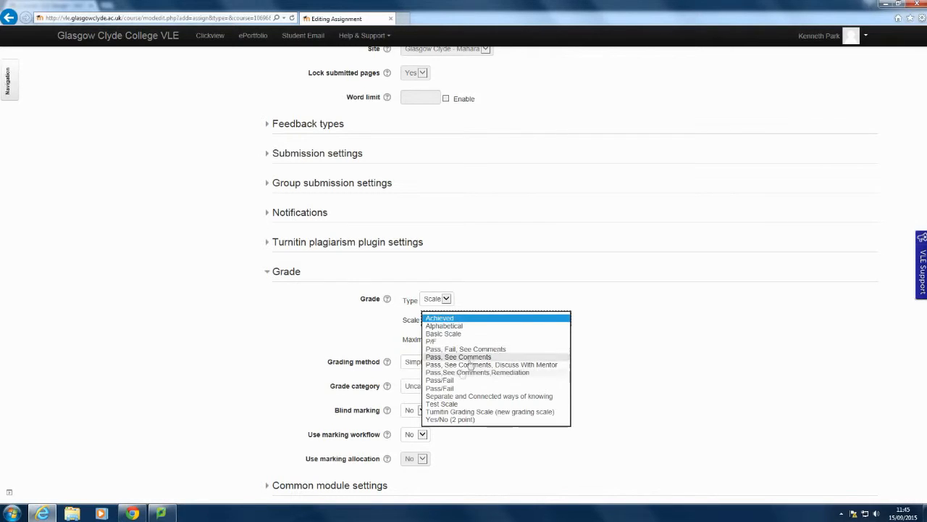
left_click(445, 299)
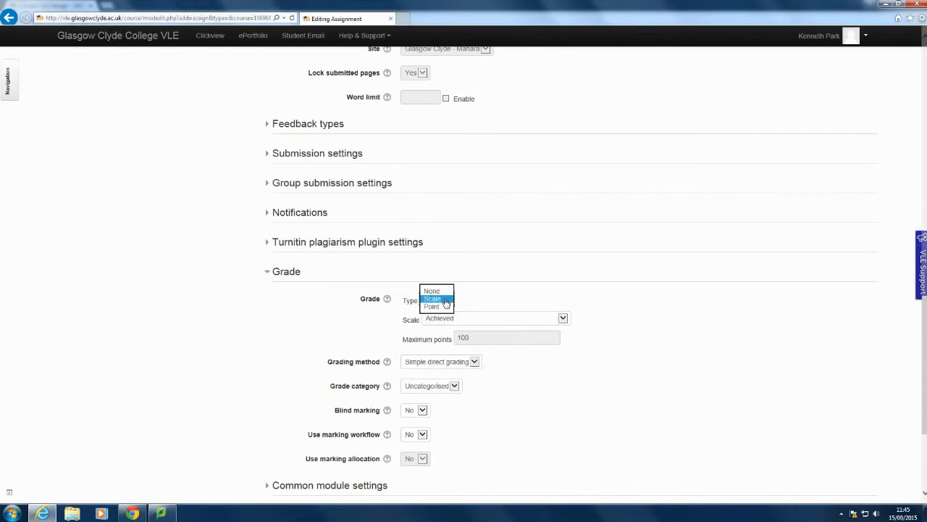
left_click(443, 292)
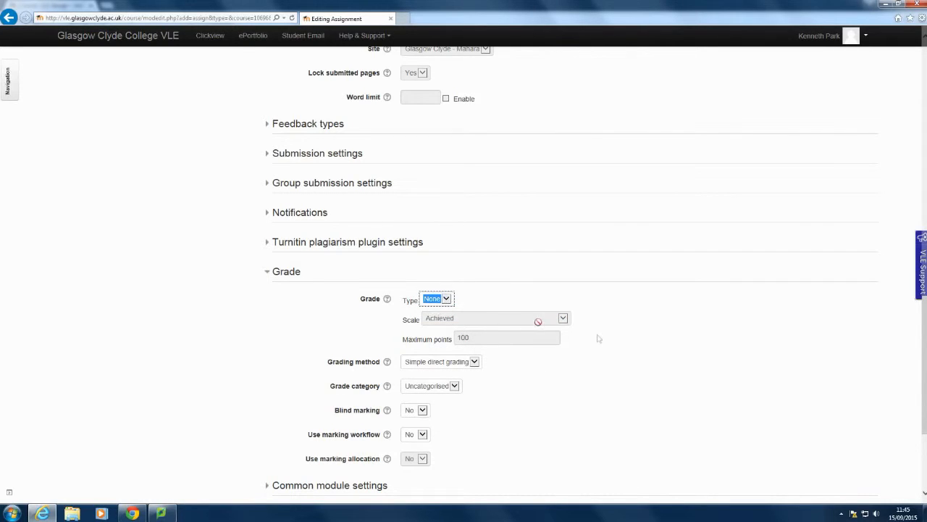
left_click(448, 299)
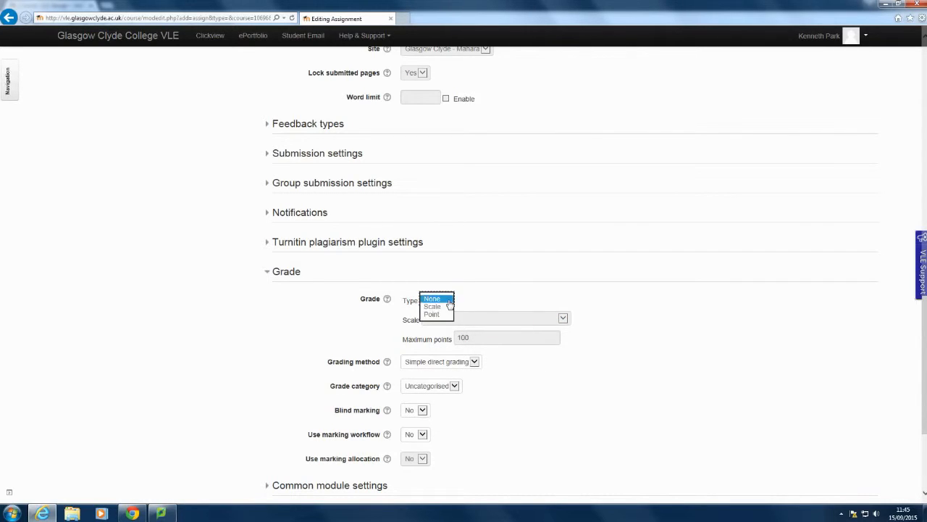
left_click(435, 314)
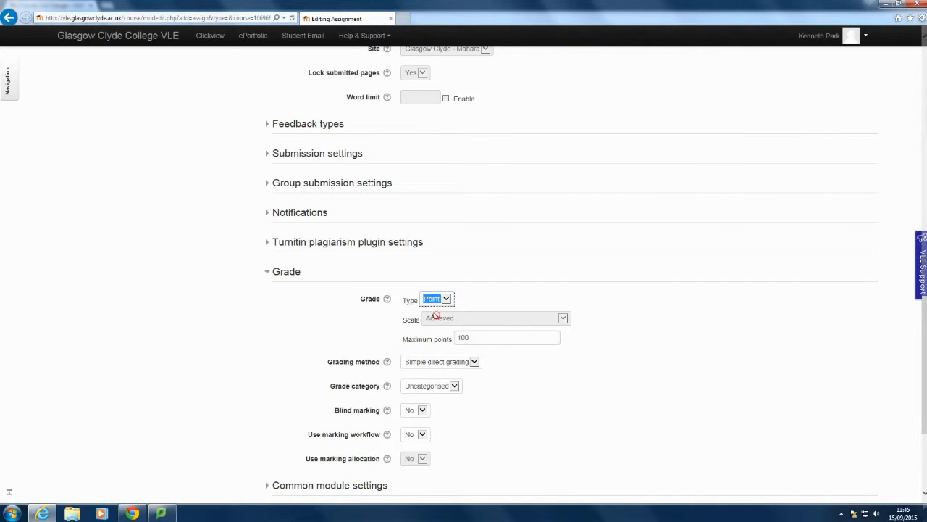
left_click(287, 275)
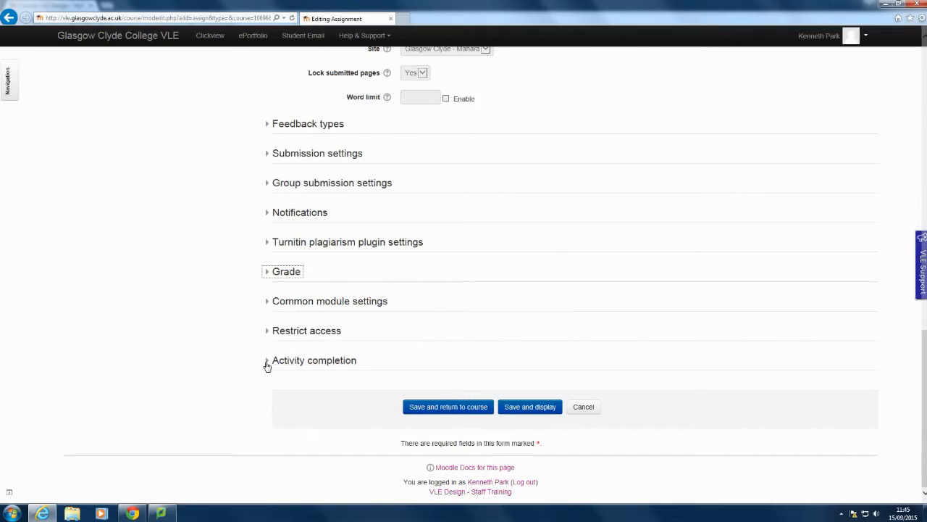
Save the assignment, return to the course and open the new Learning Outcome activity in the Assignments section
left_click(923, 383)
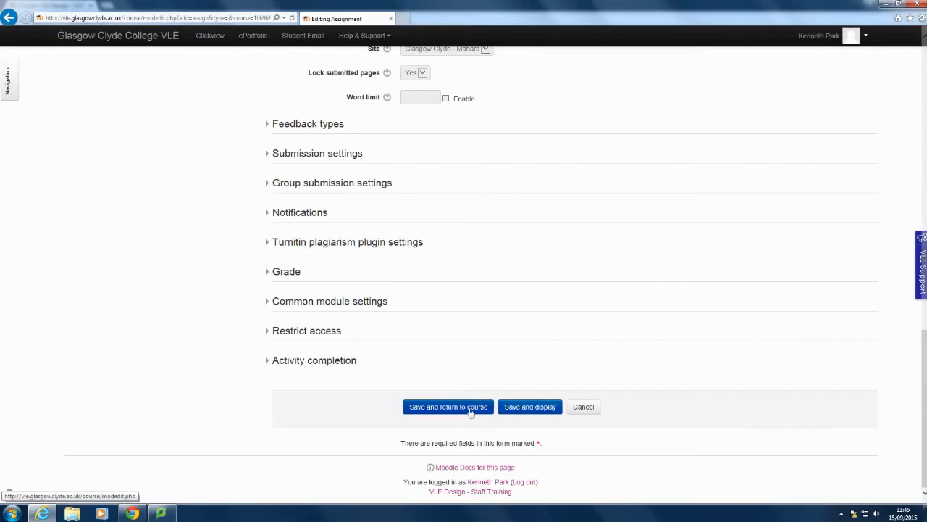
left_click(445, 410)
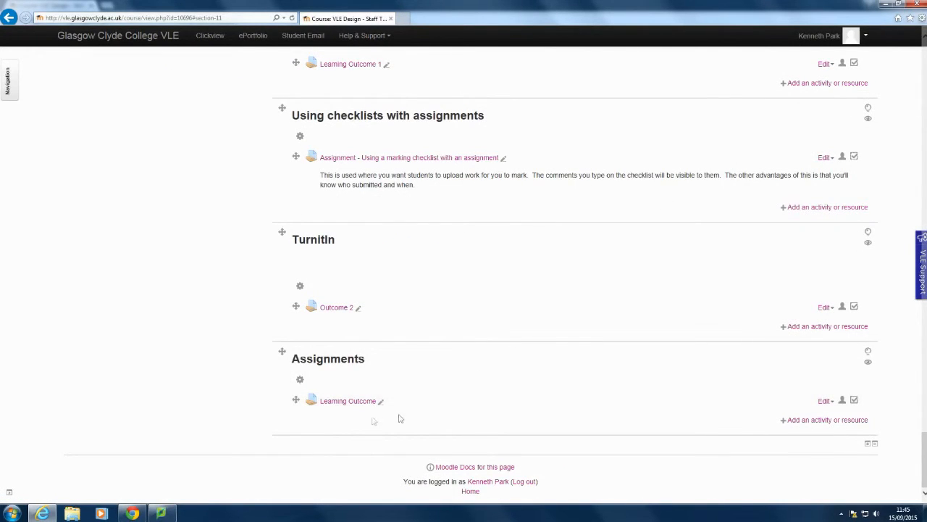
left_click(346, 401)
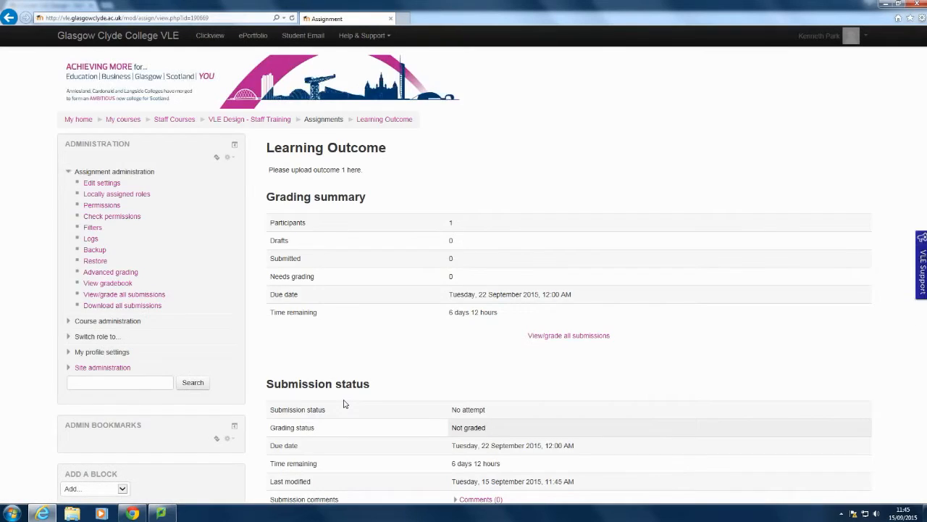